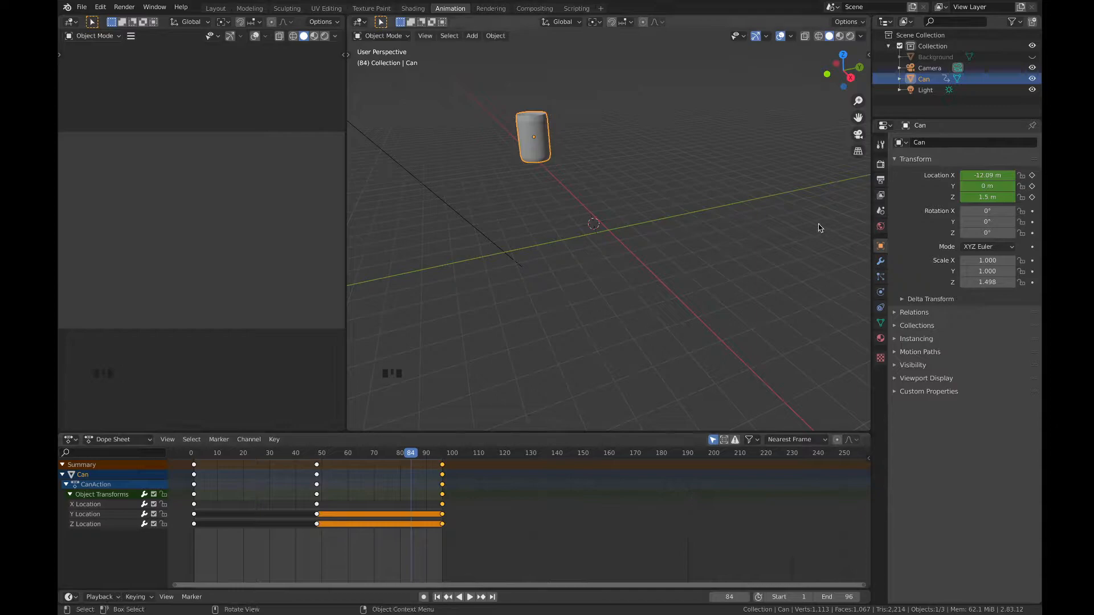
- Browse for the render output location and create a folder named Animation Blender inside Documents
click(881, 180)
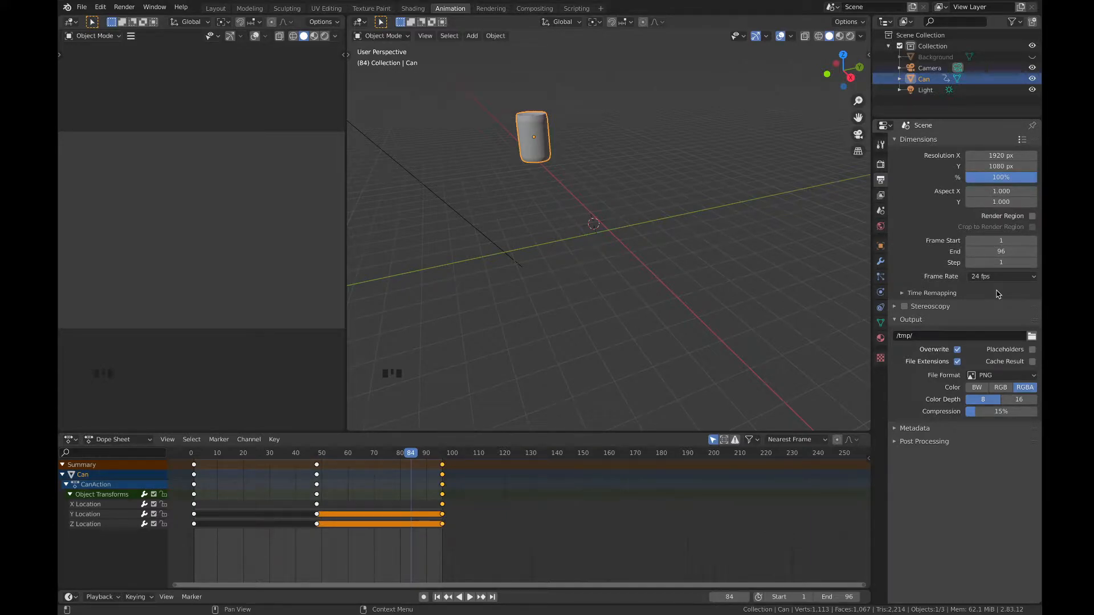
click(1034, 279)
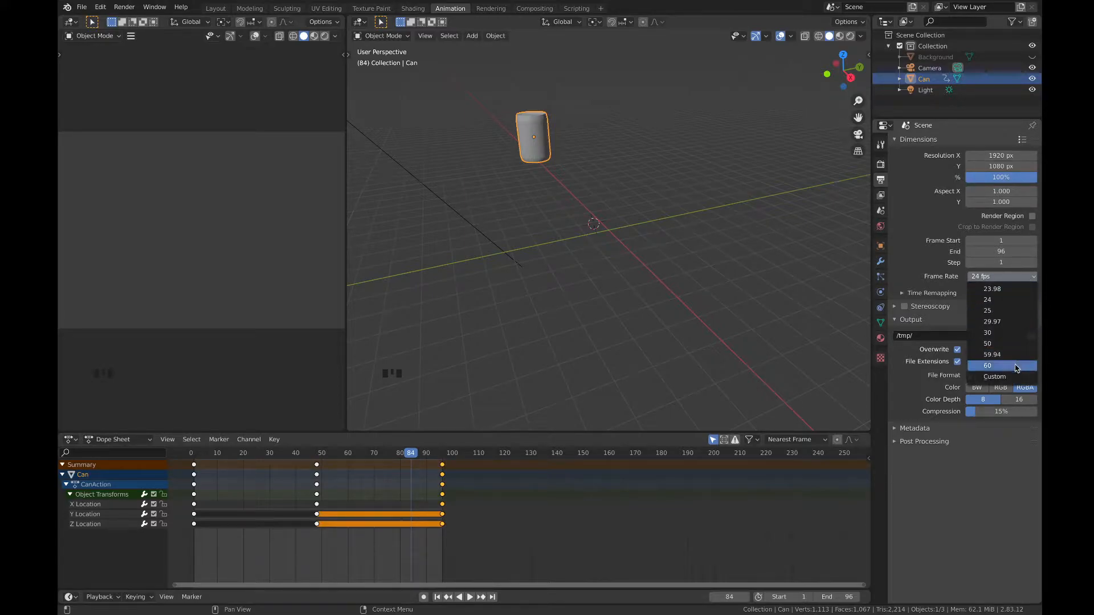
click(1006, 296)
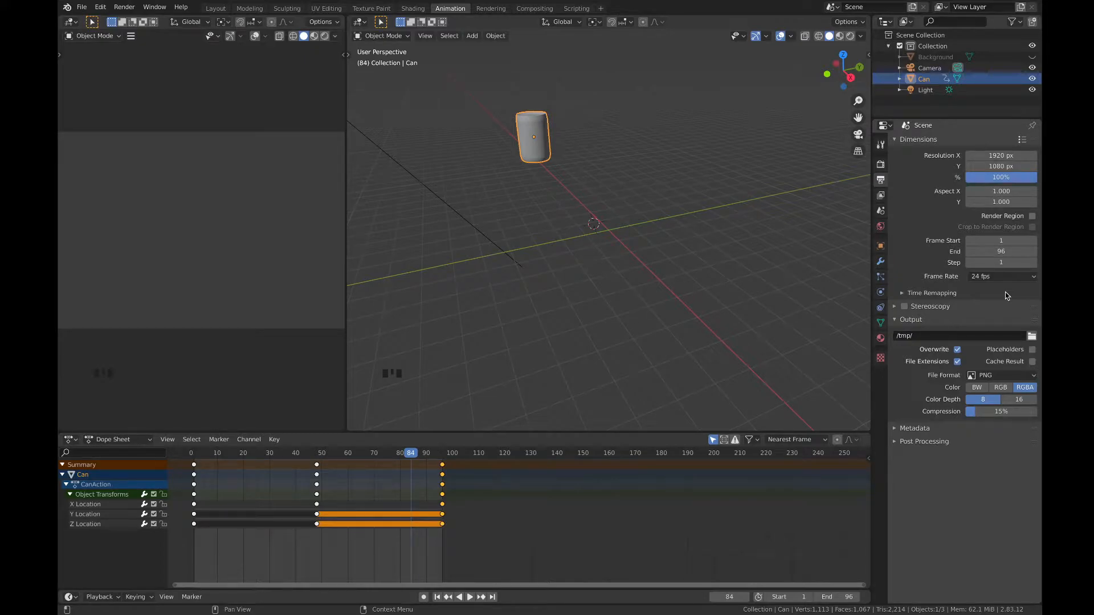
click(1032, 337)
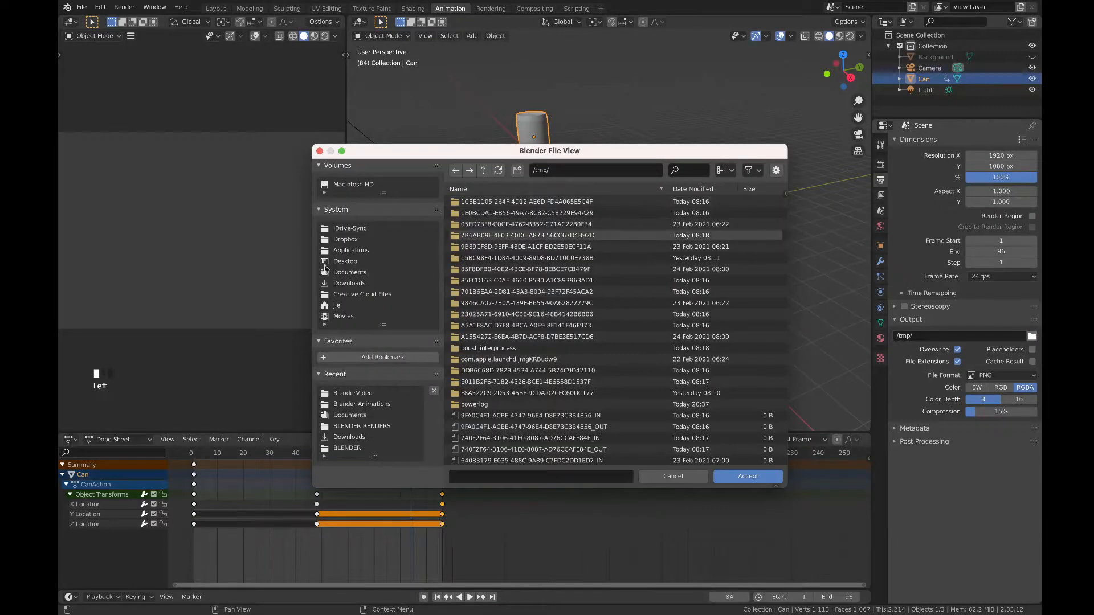
click(348, 272)
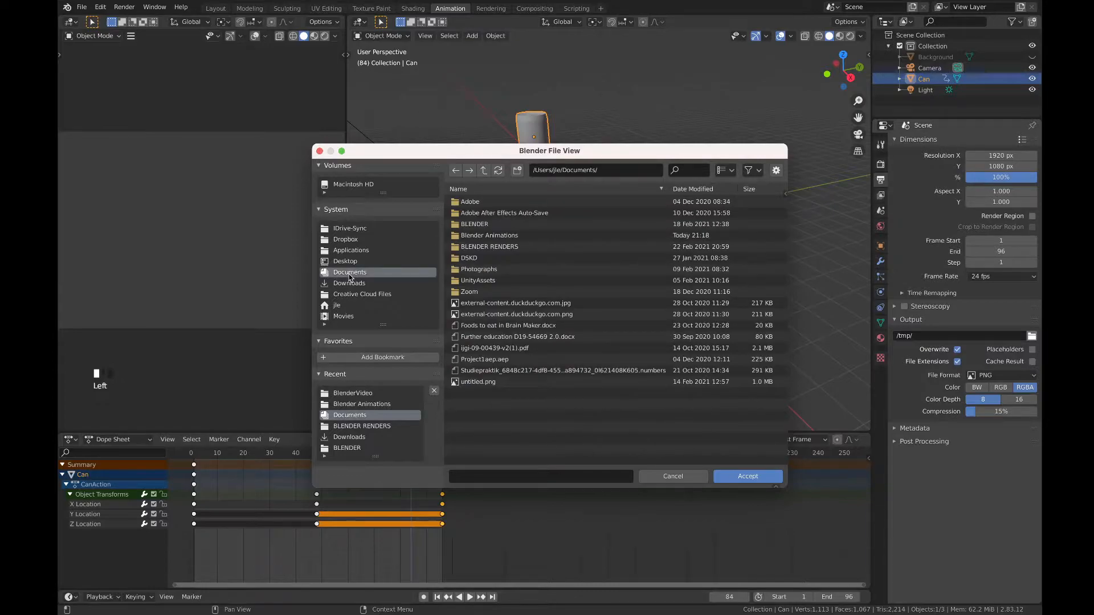
click(517, 172)
text(Animation Blender)
key(Return)
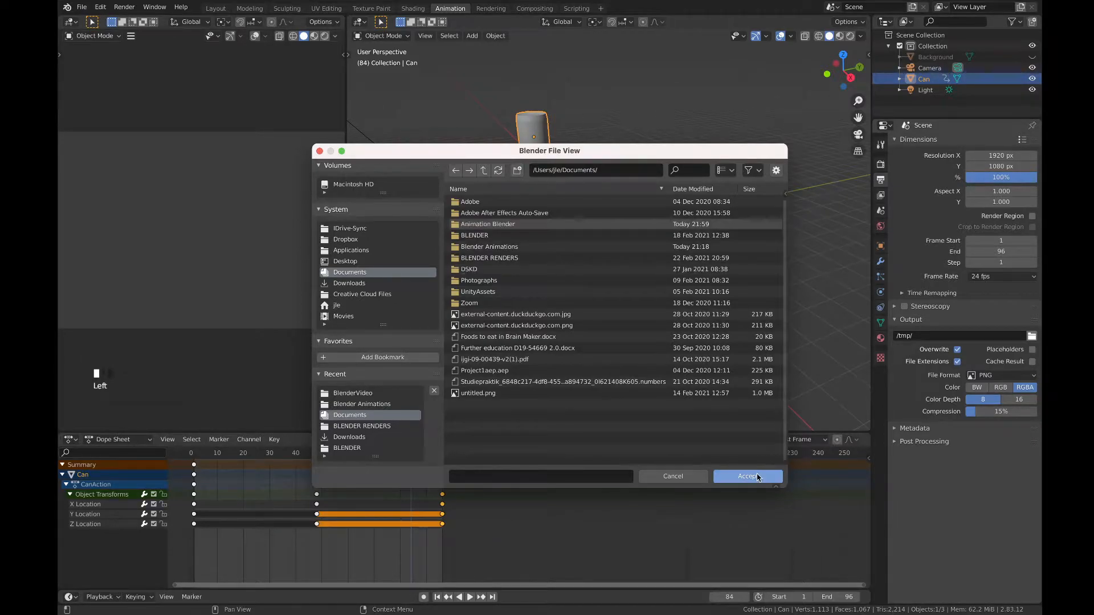
click(758, 477)
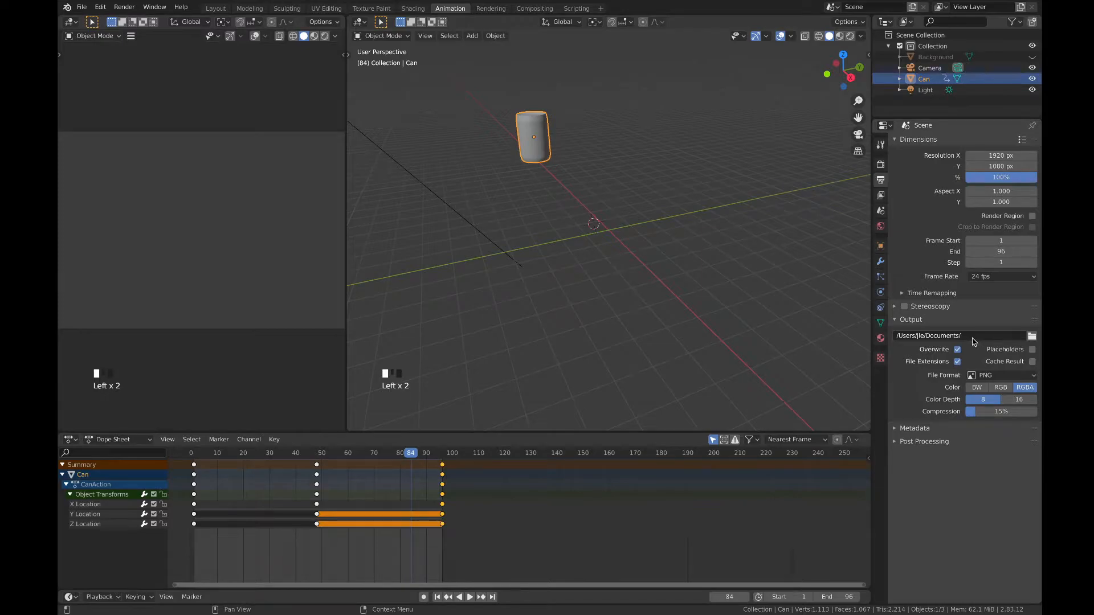
- Set the render output path to the Animation Blender folder in Documents
click(1031, 336)
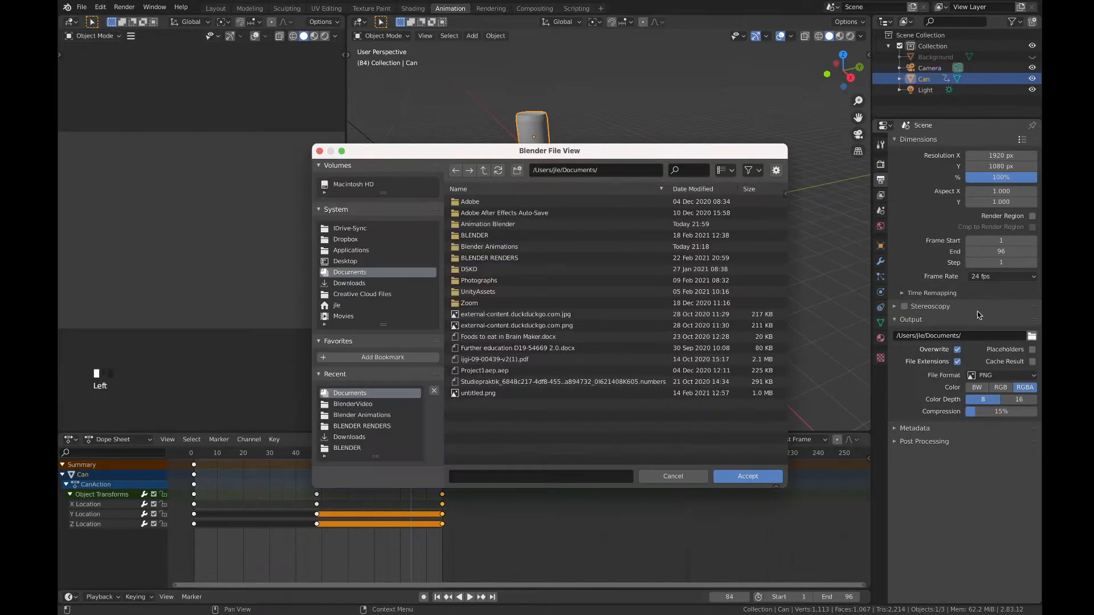
double_click(504, 226)
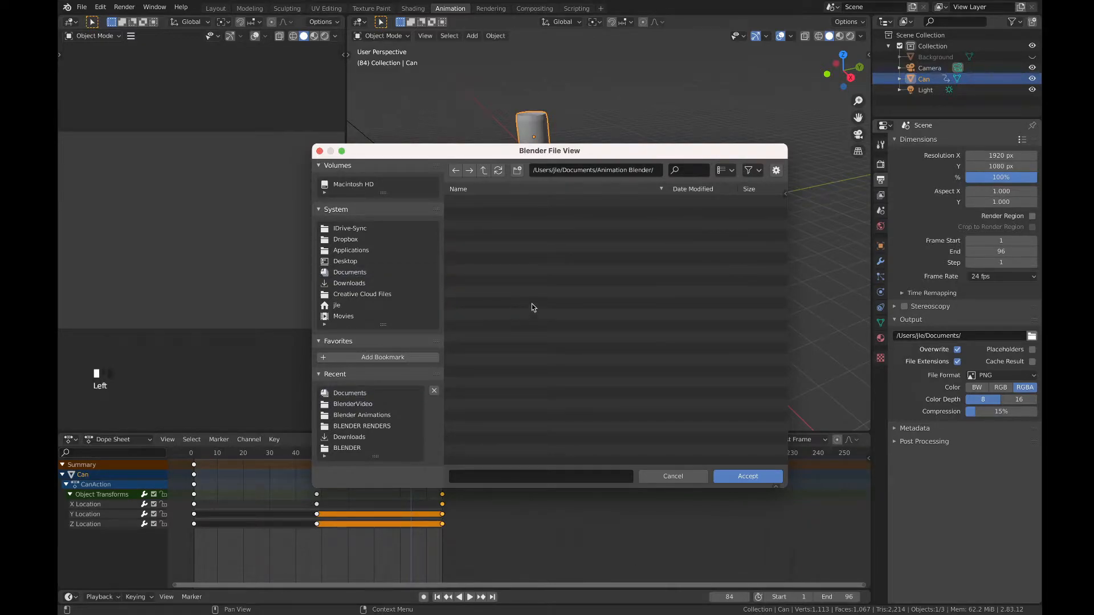
click(758, 483)
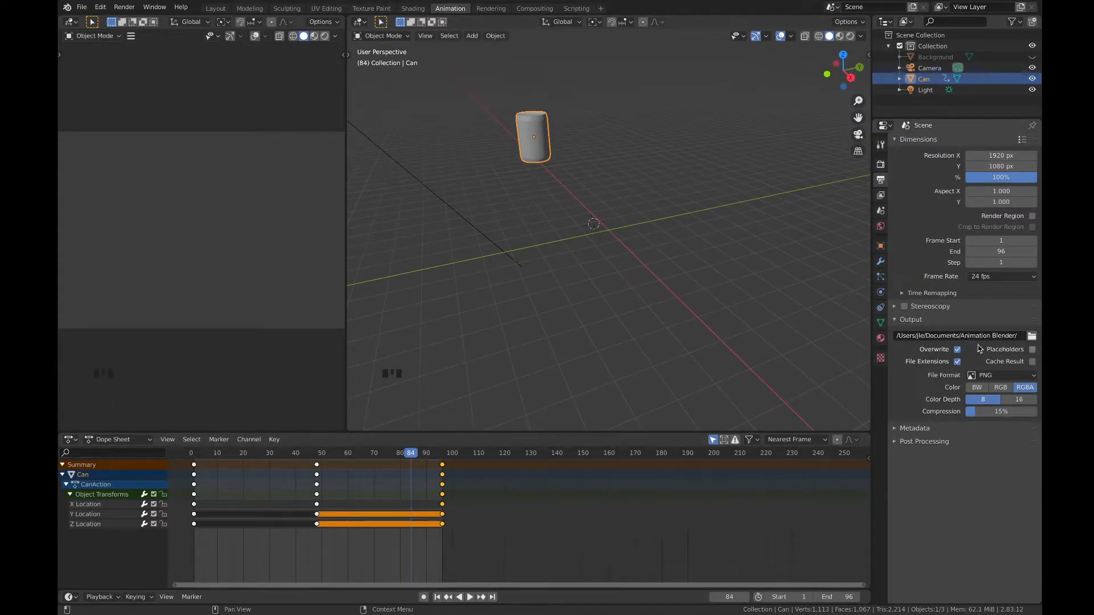
- Set the render output file format to JPEG
click(991, 374)
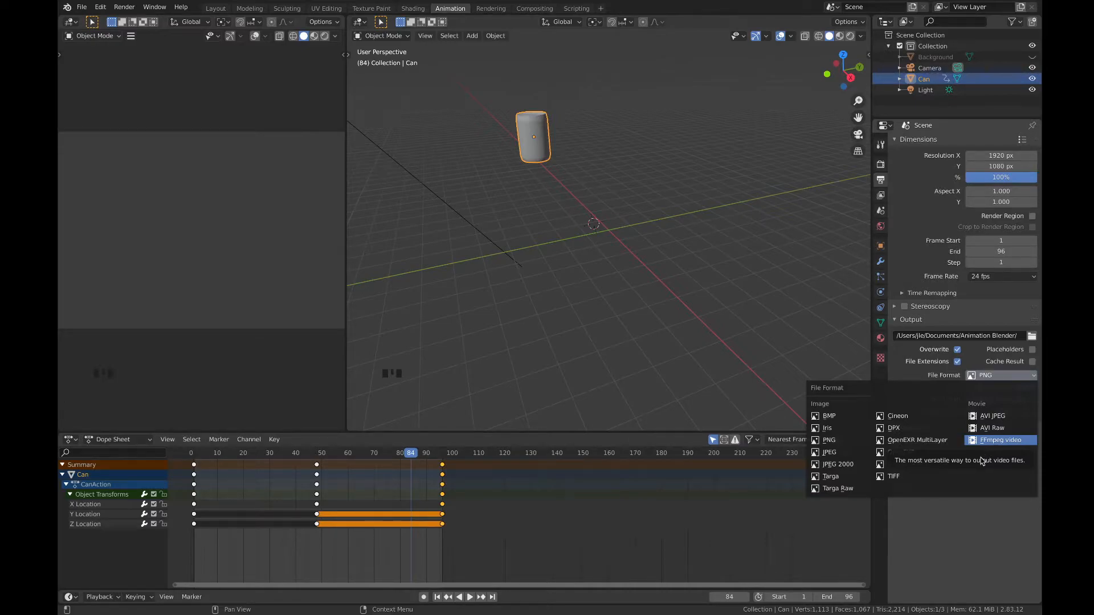
click(838, 453)
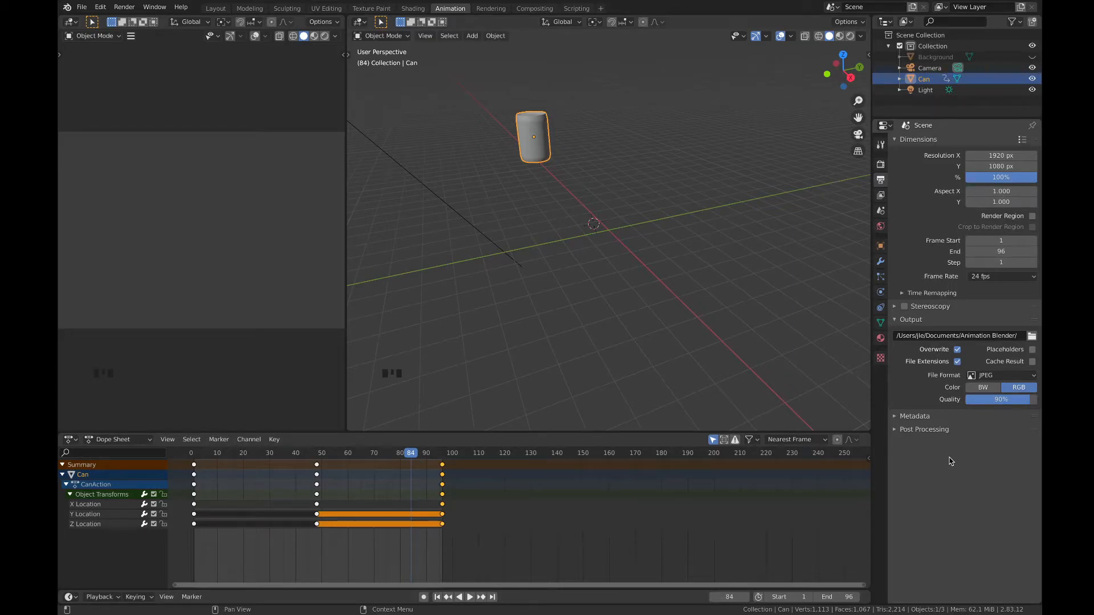
click(996, 451)
- Set the output file format to FFmpeg video and its output quality to High quality
click(1018, 377)
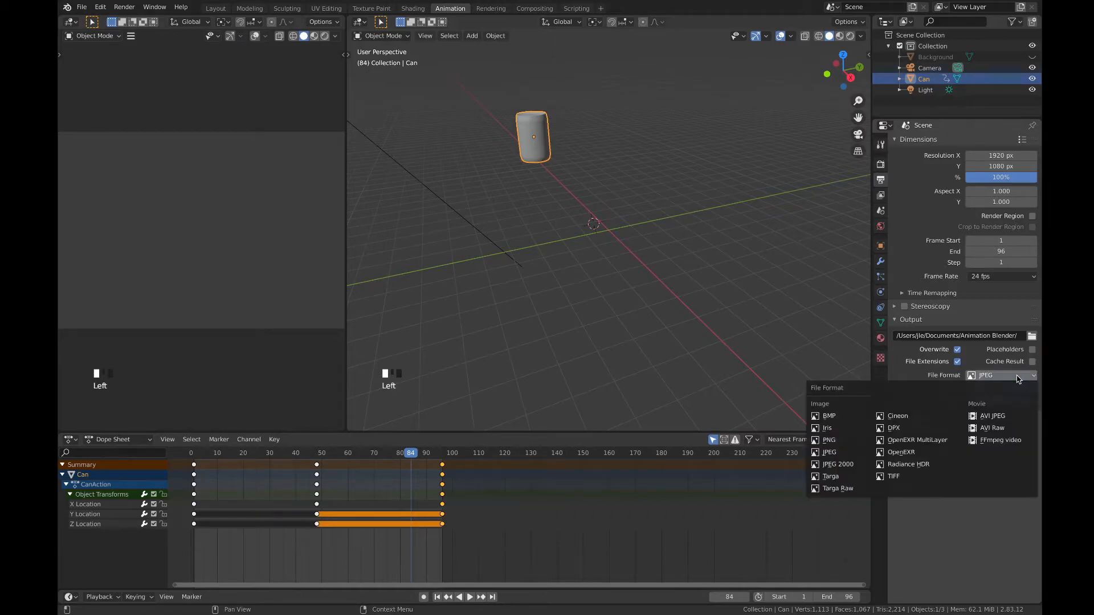
click(1007, 445)
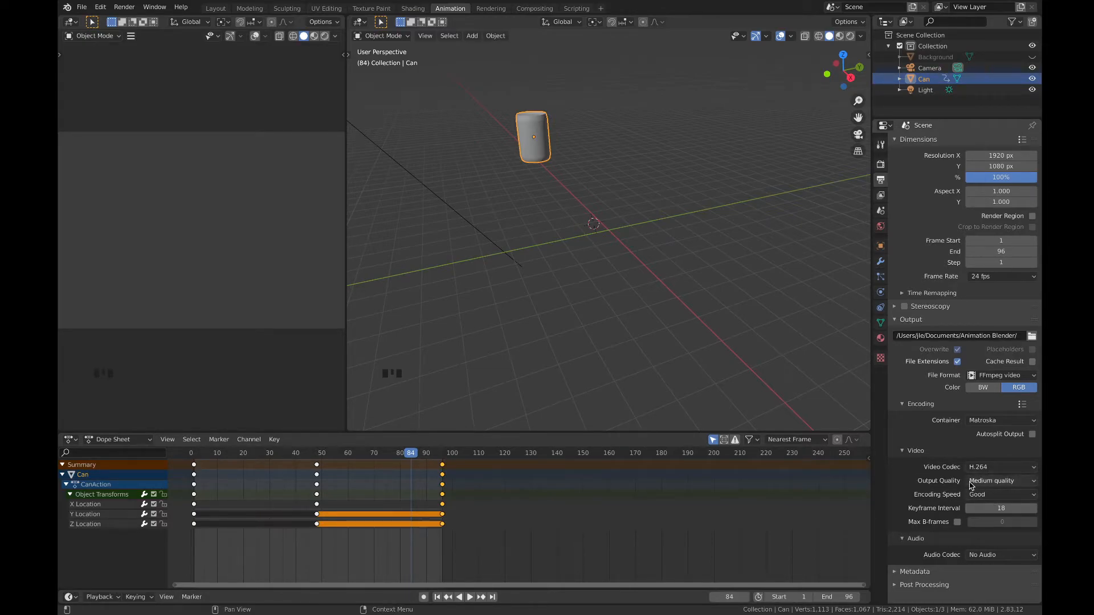
click(1004, 485)
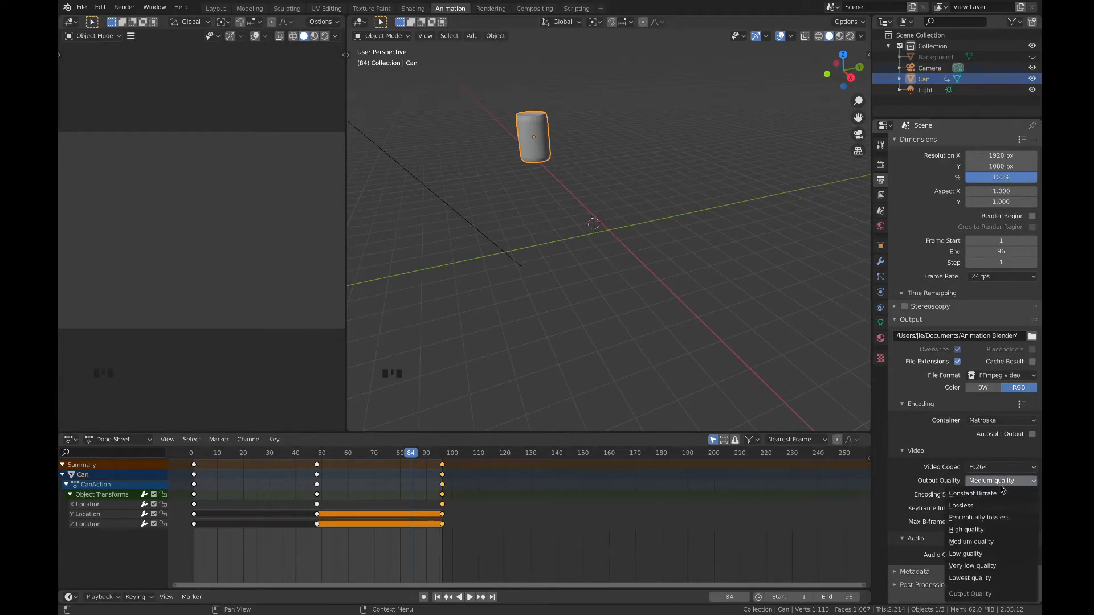
click(991, 531)
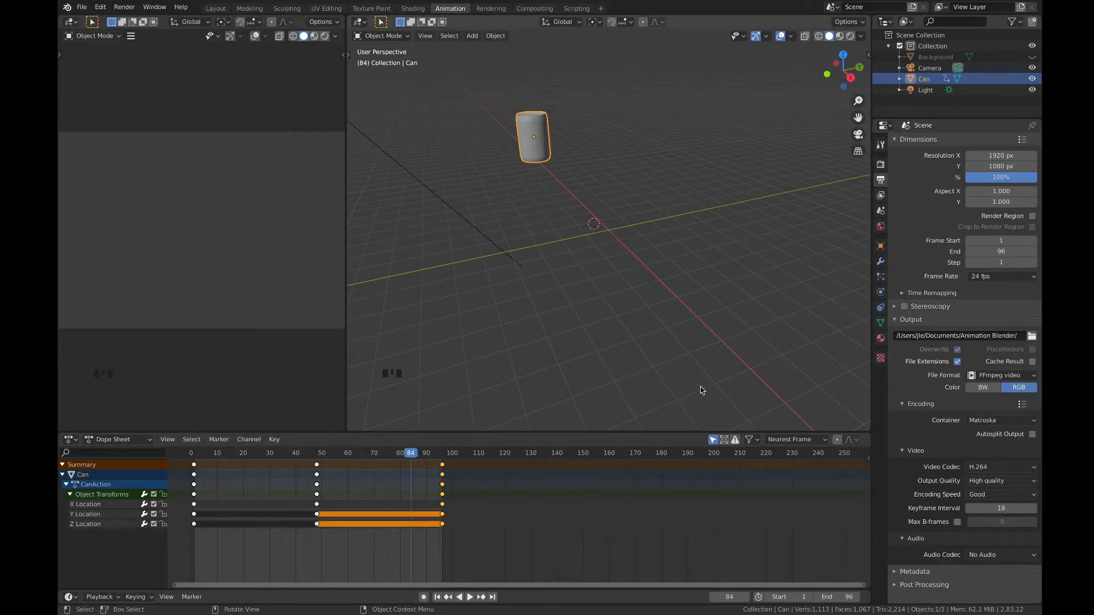
- Save the project and play back the can animation in the viewports
key(ctrl+s)
key(space)
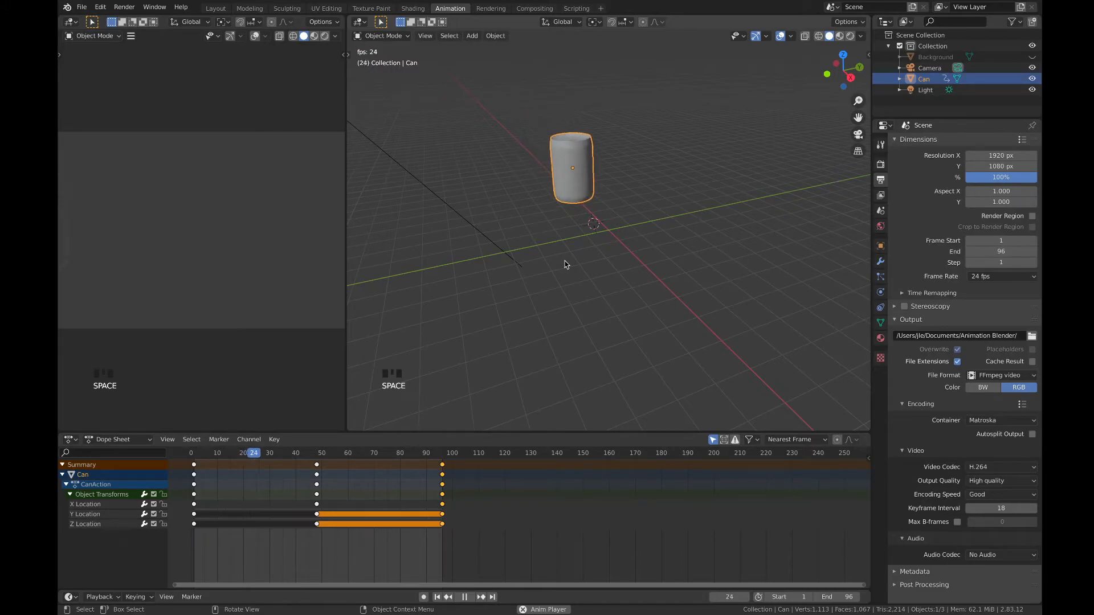
key(space)
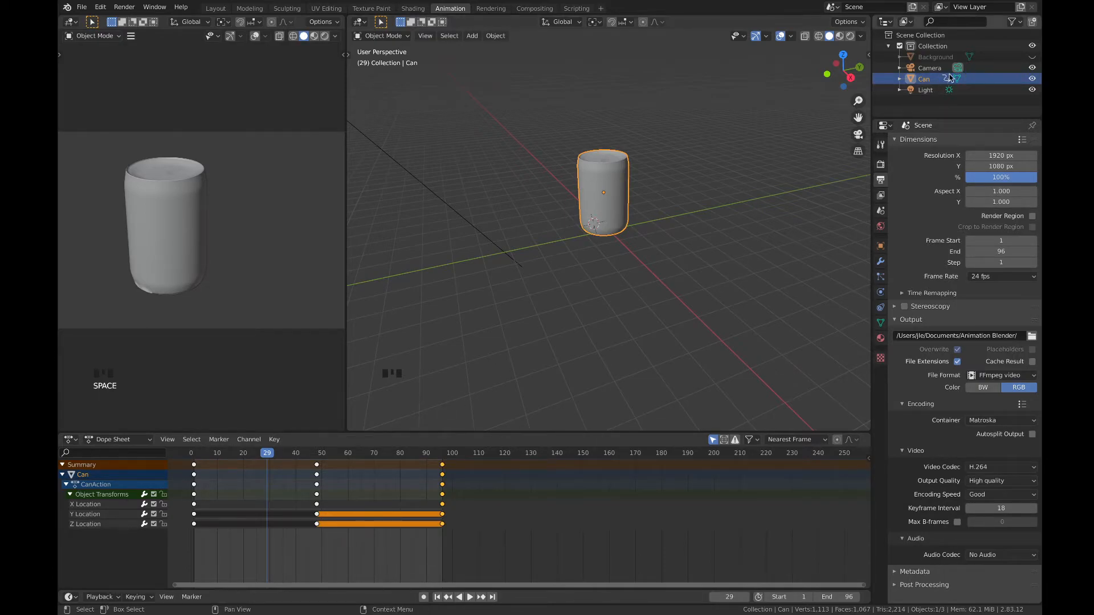
- Unhide the Background object and play back the can animation against it
click(1033, 57)
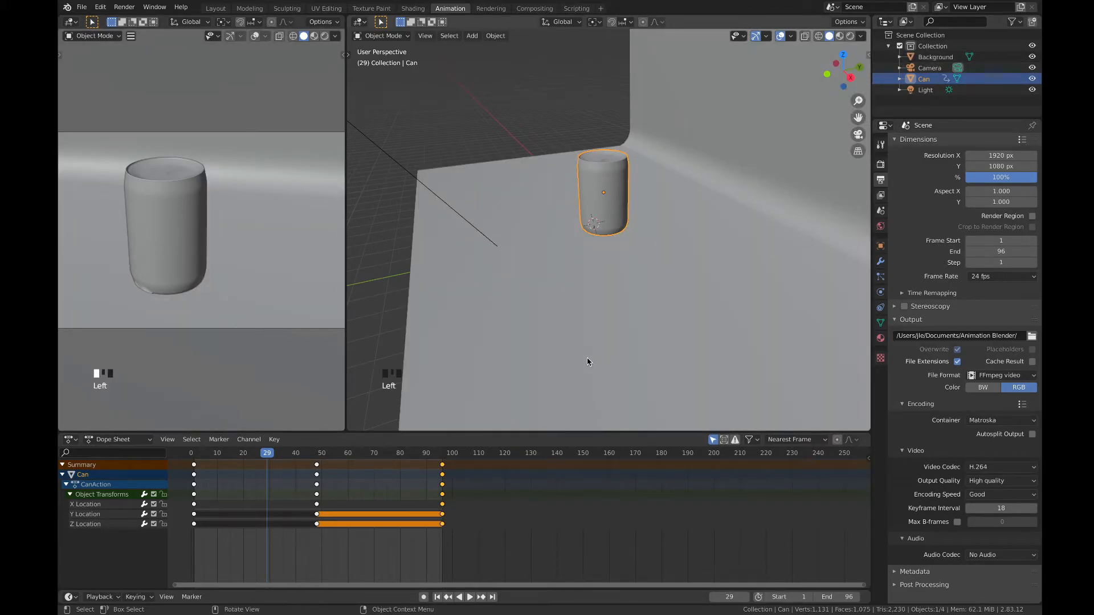
key(space)
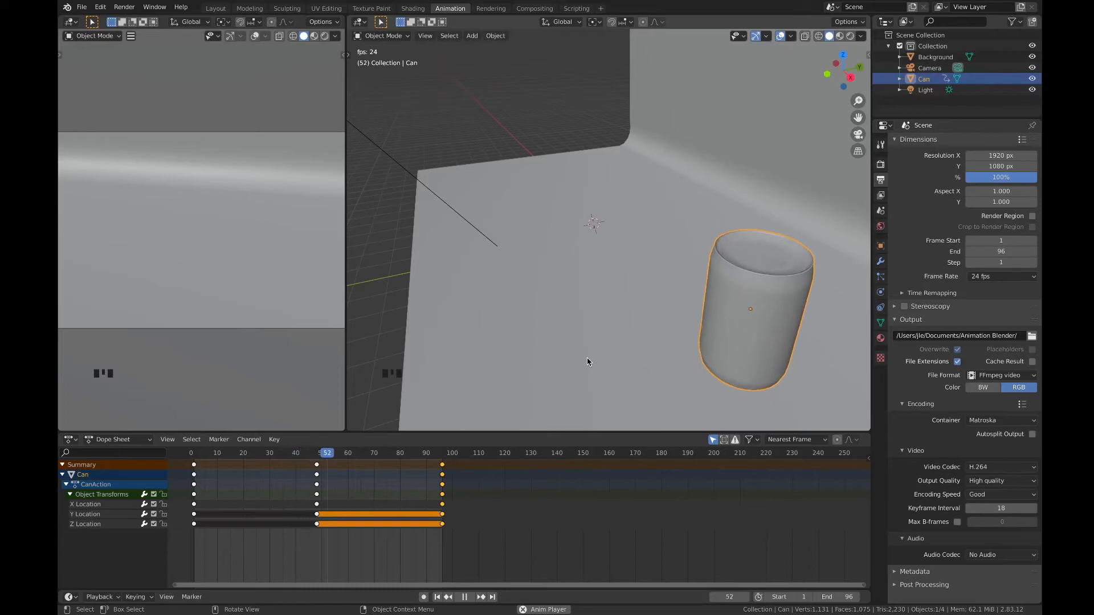
key(space)
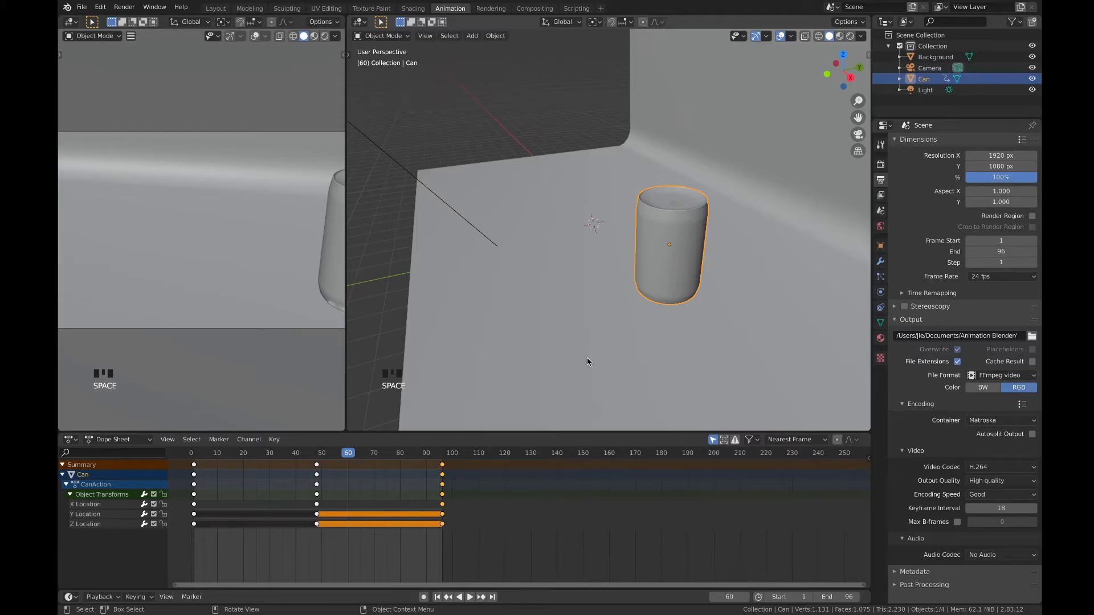
- Switch the camera-view viewport to Rendered shading and widen it to fit the whole camera frame, keeping the perspective viewport in Solid shading
click(850, 37)
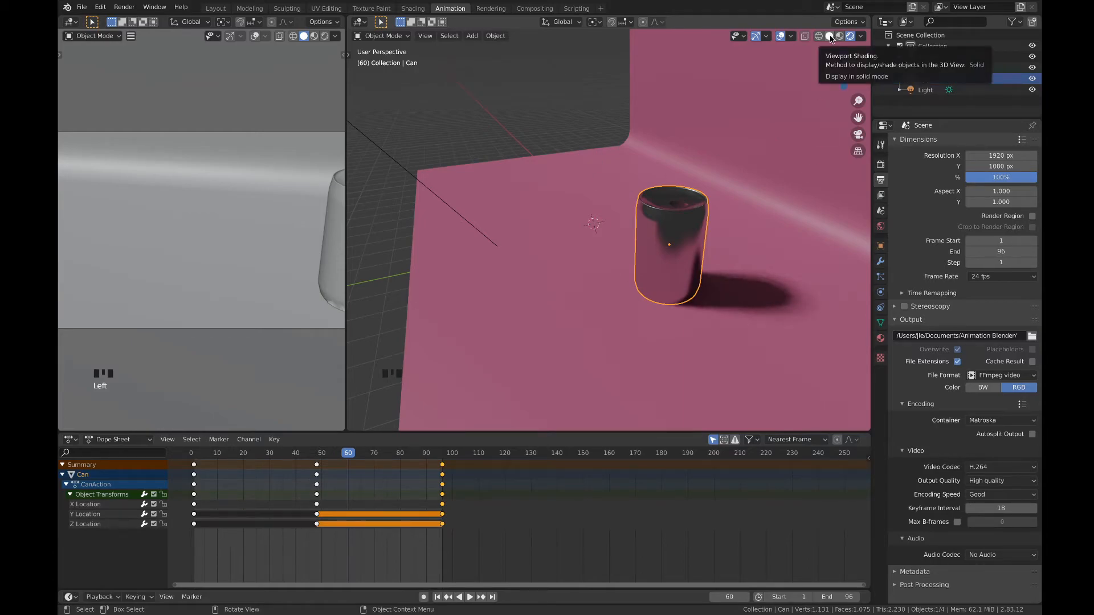
click(831, 38)
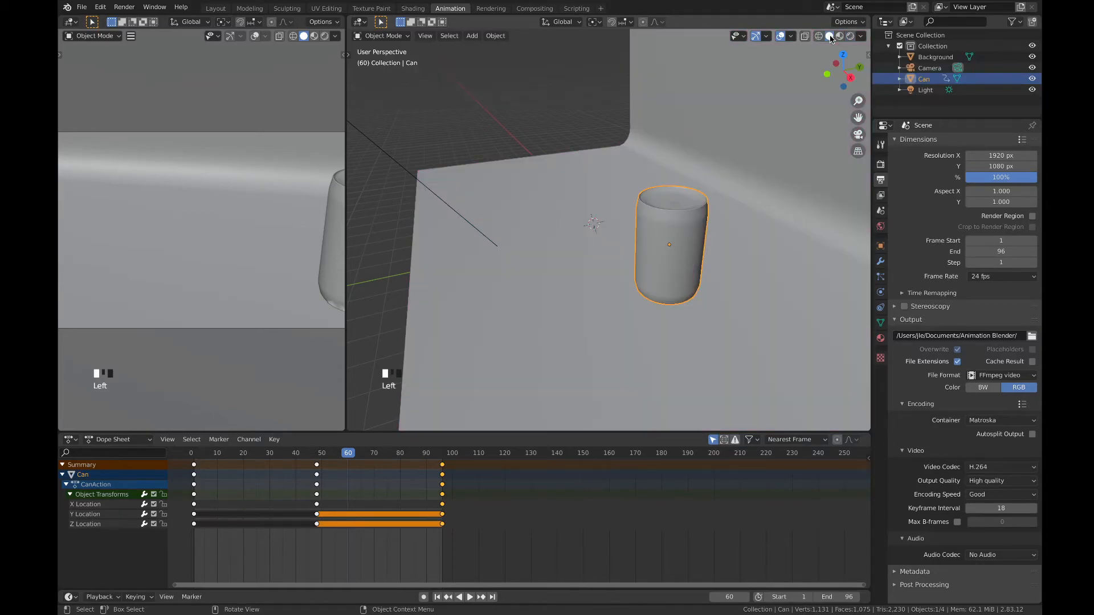
click(324, 37)
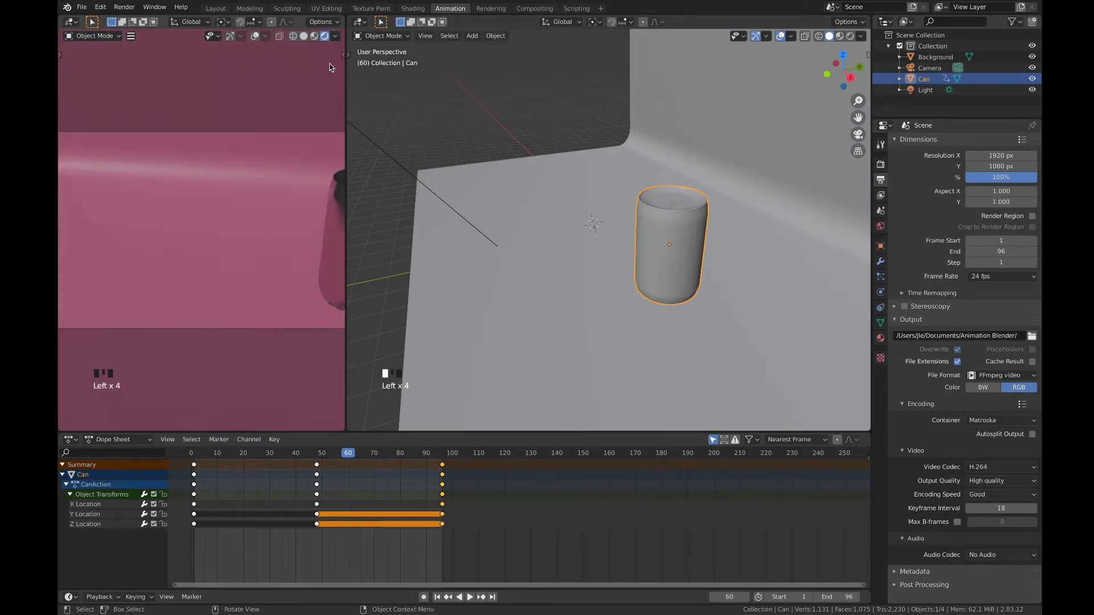
drag(345, 105, 463, 120)
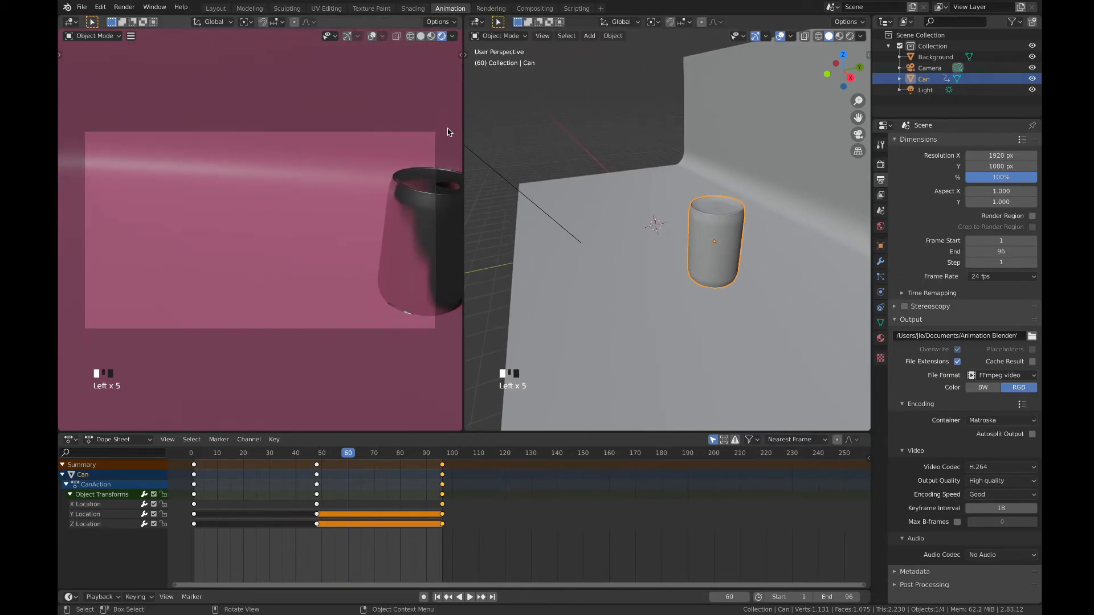
- Preview the animation in the rendered camera view, and render the full animation to the output folder
key(space)
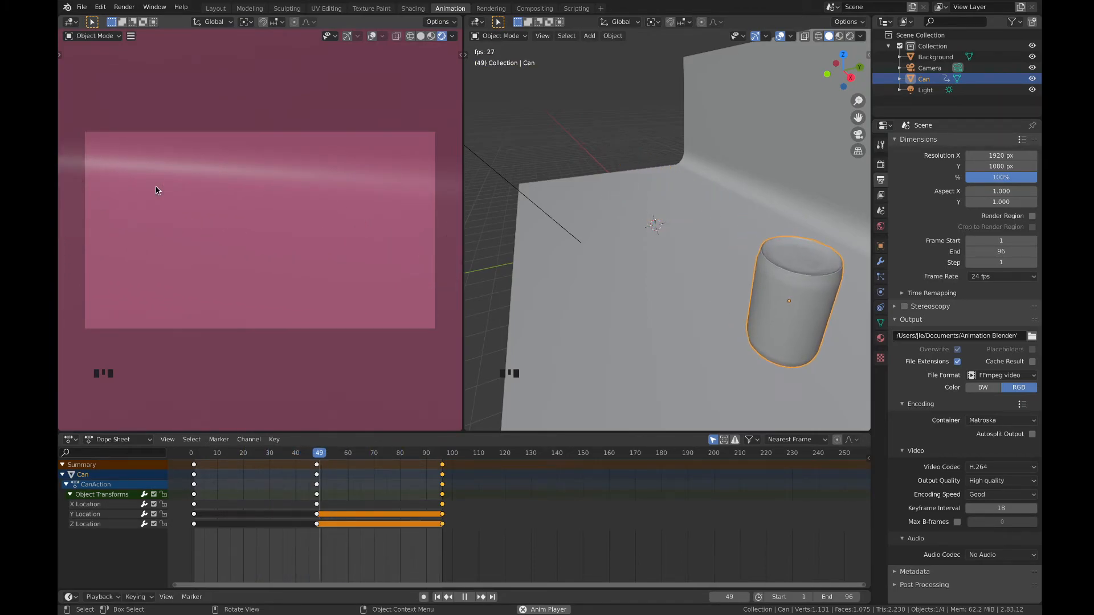
key(space)
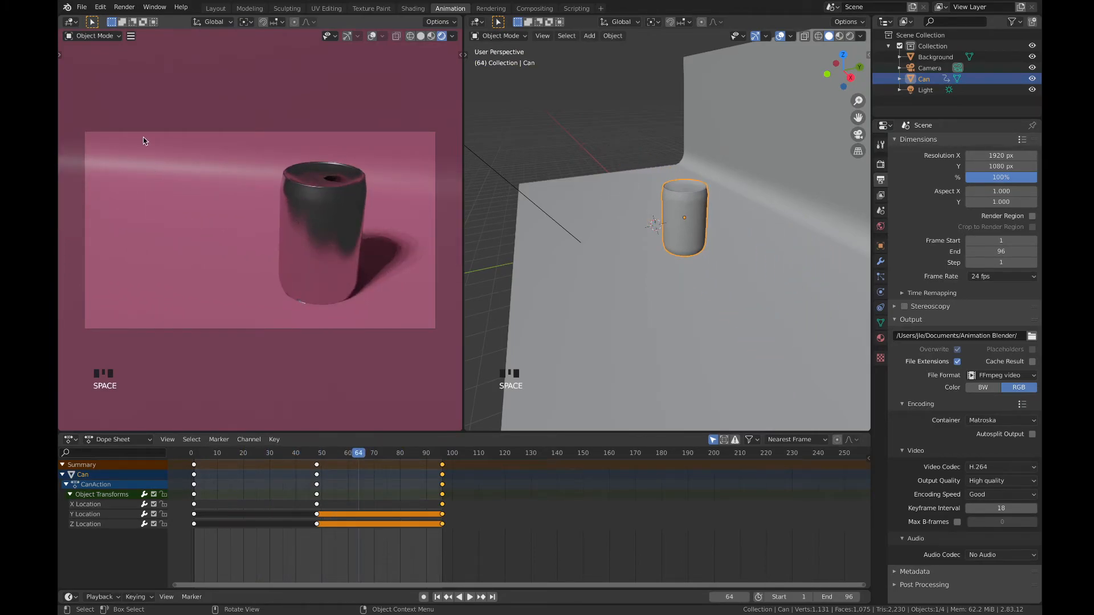
click(130, 9)
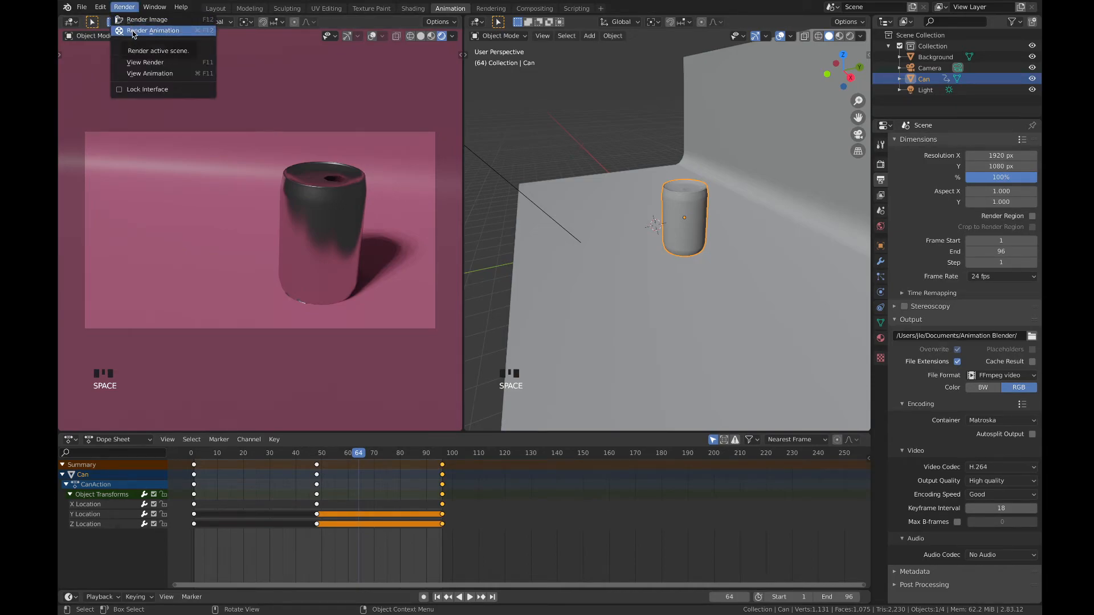
click(134, 31)
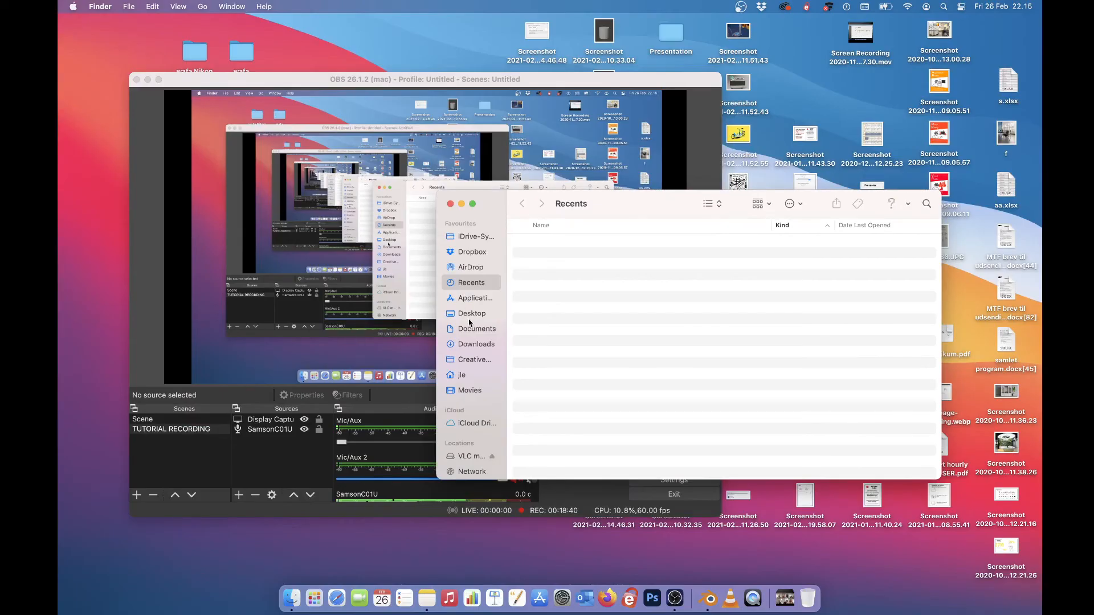
- Switch to Finder, open Documents > Animation Blender, and add 0001-0096.mkv to the VLC media player playlist
click(474, 330)
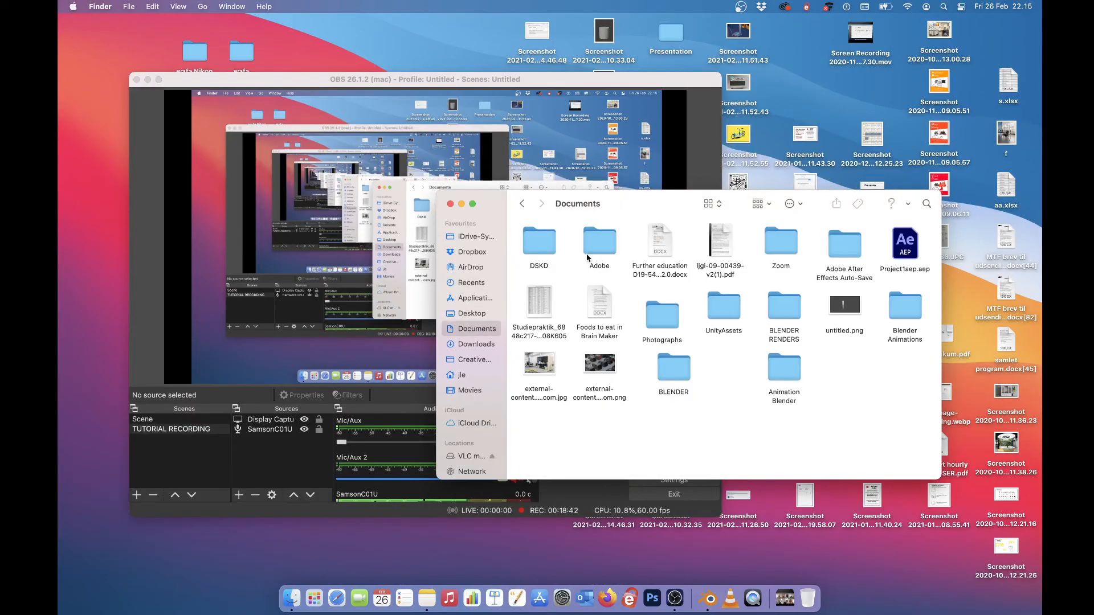
double_click(785, 368)
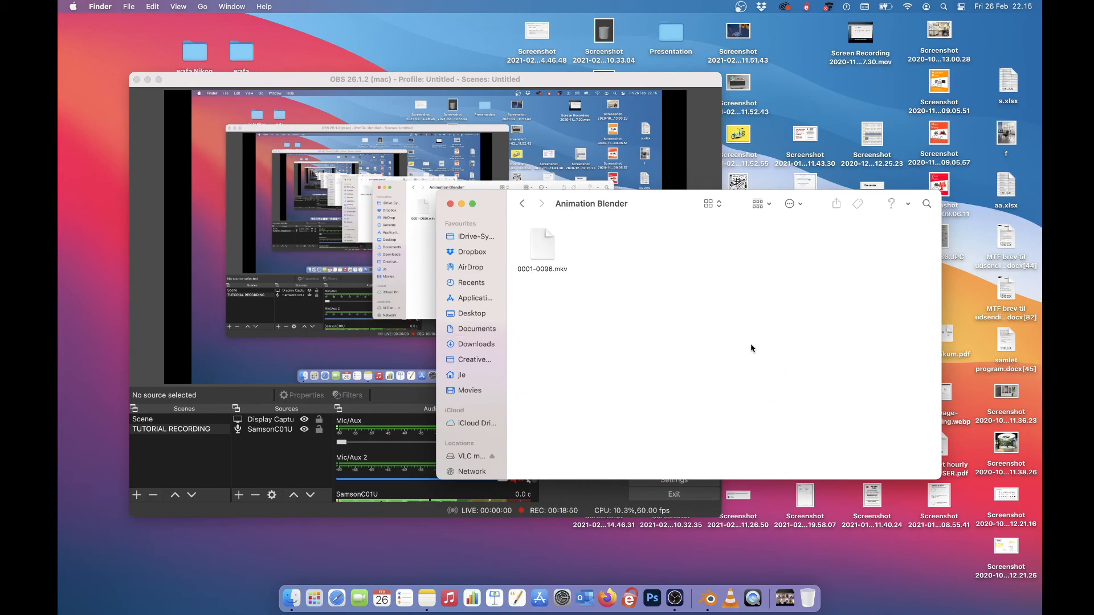
click(540, 242)
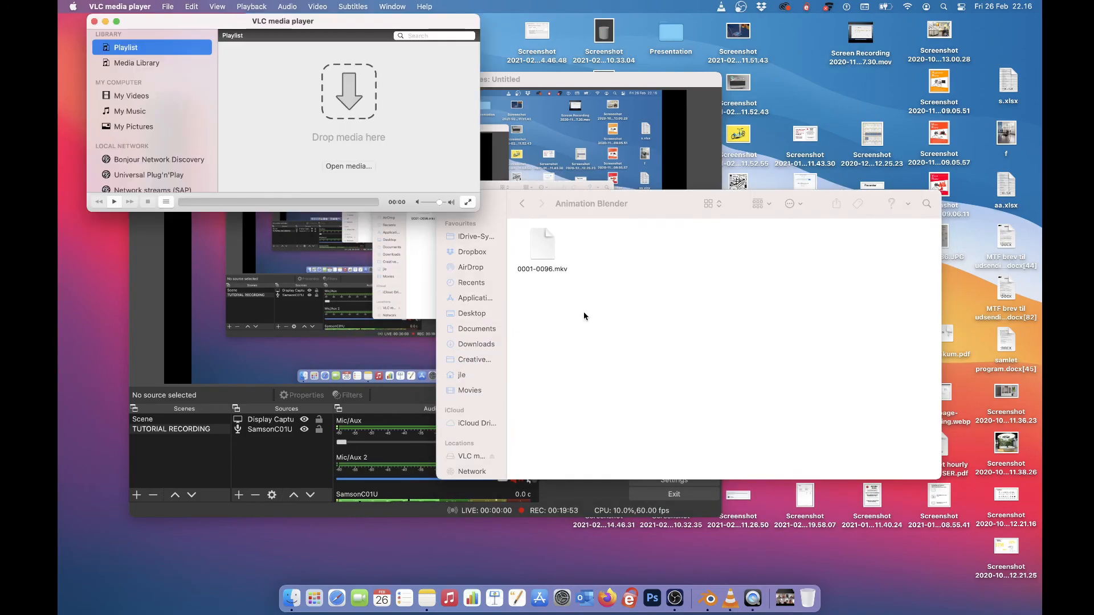
drag(549, 256, 371, 132)
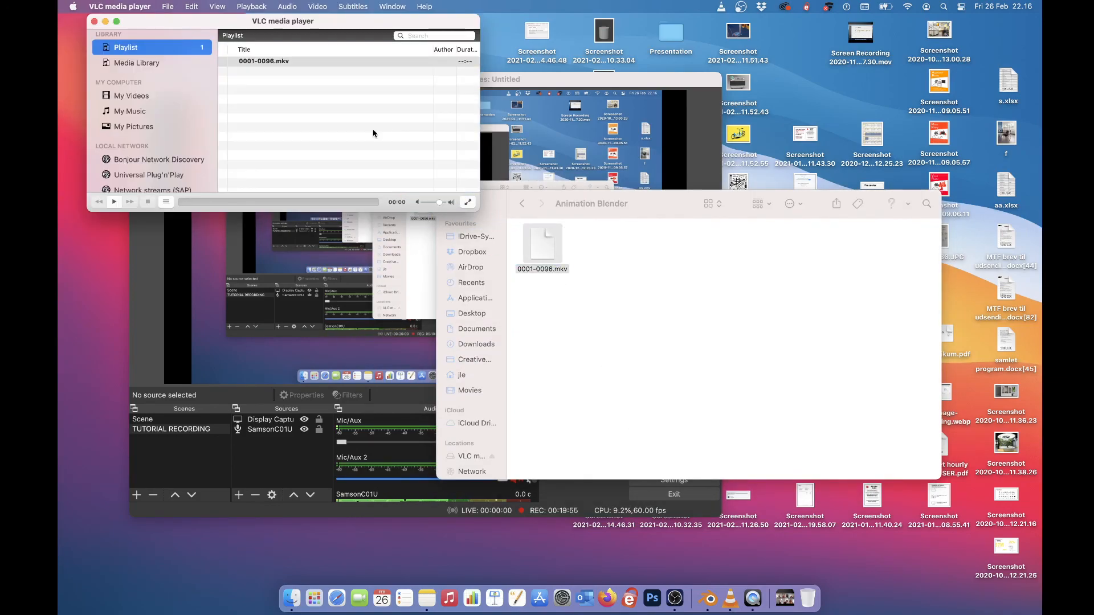